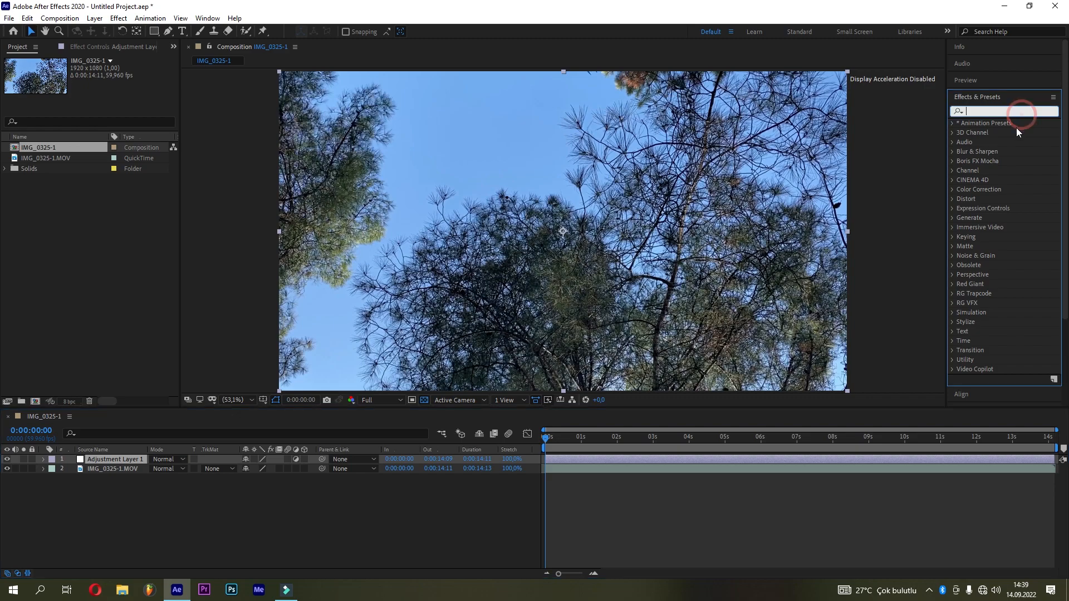
Apply Hue/Saturation to the adjustment layer and set the Cyans channel to saturation -60 and lightness -68
text(hue)
drag(997, 170, 442, 454)
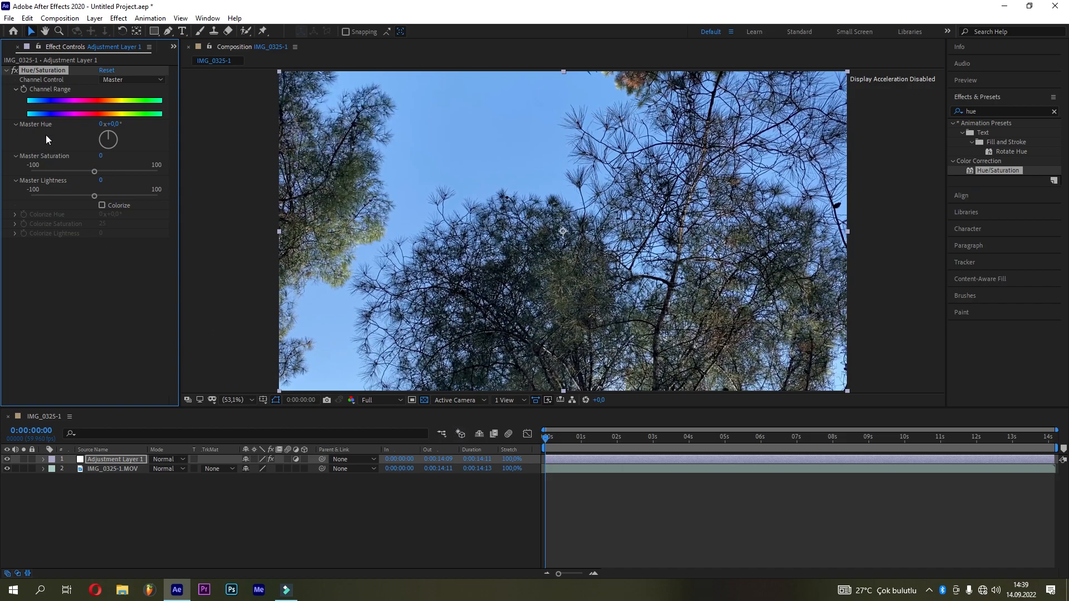
click(126, 79)
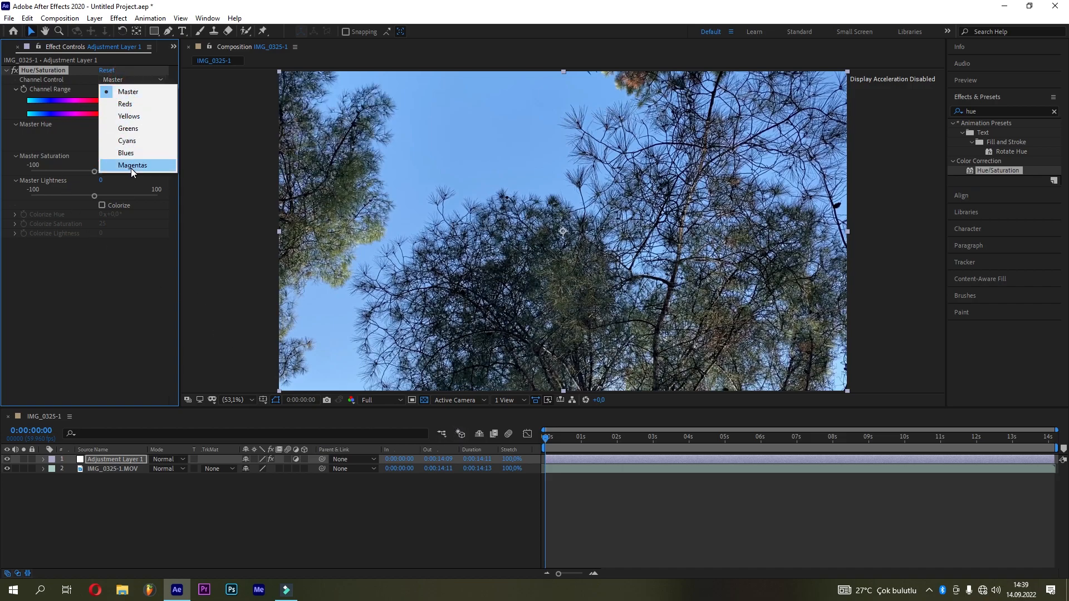
click(127, 140)
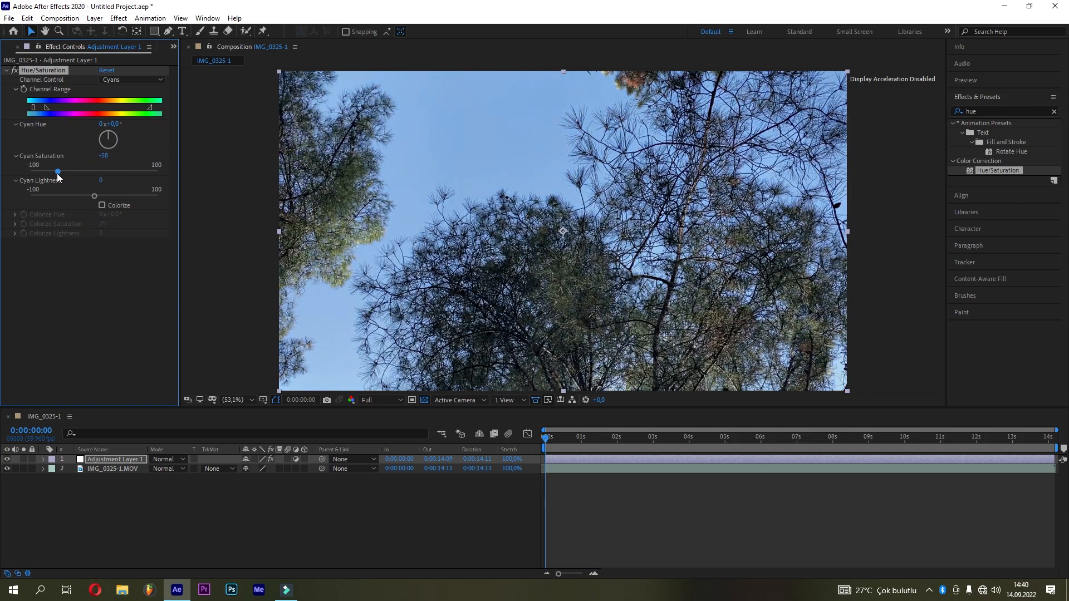
drag(93, 197, 51, 198)
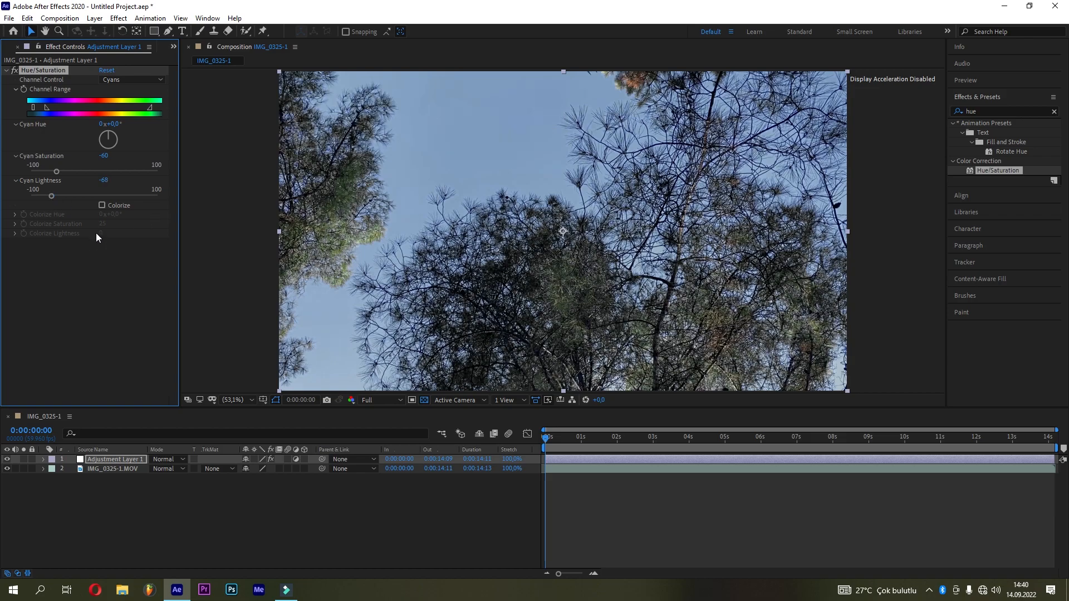
Set the Blues channel of Hue/Saturation to saturation -65 and lightness -56
click(135, 81)
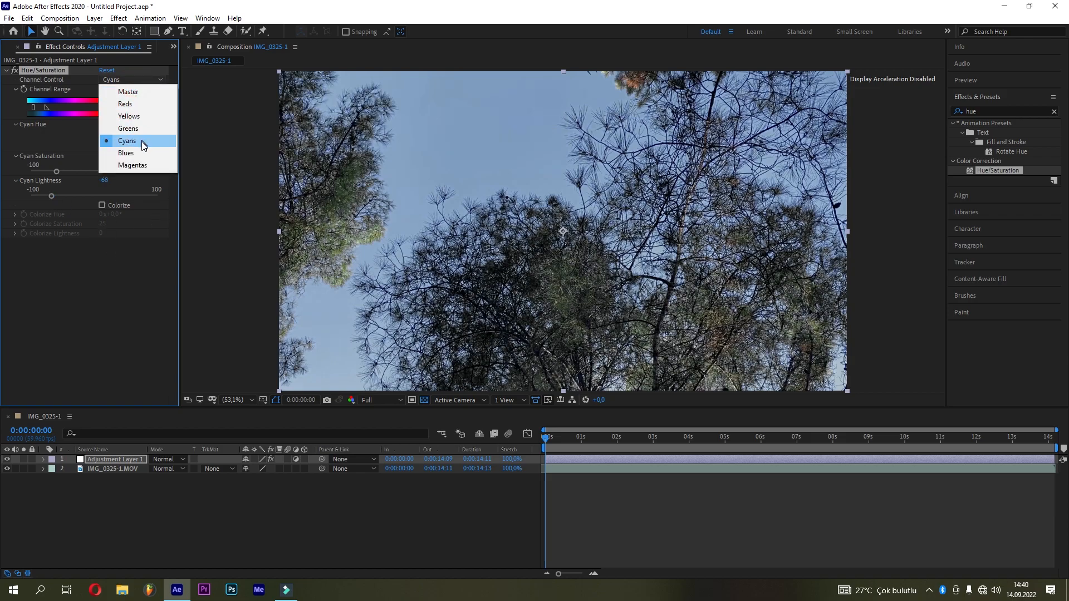
click(134, 153)
drag(86, 174, 57, 195)
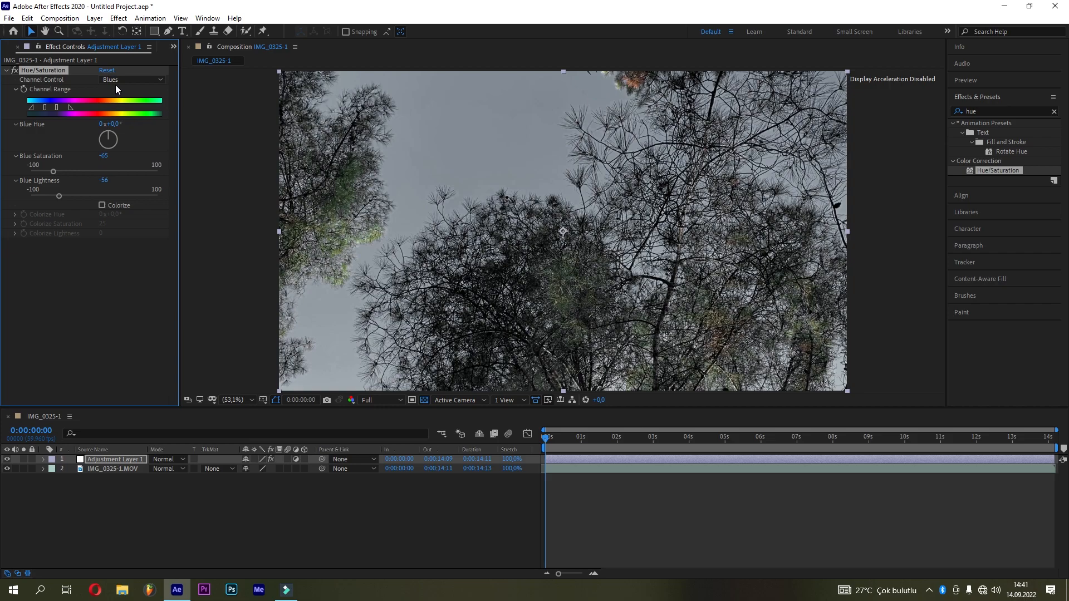
Find the Brightness & Contrast effect and apply it to the adjustment layer
double_click(980, 111)
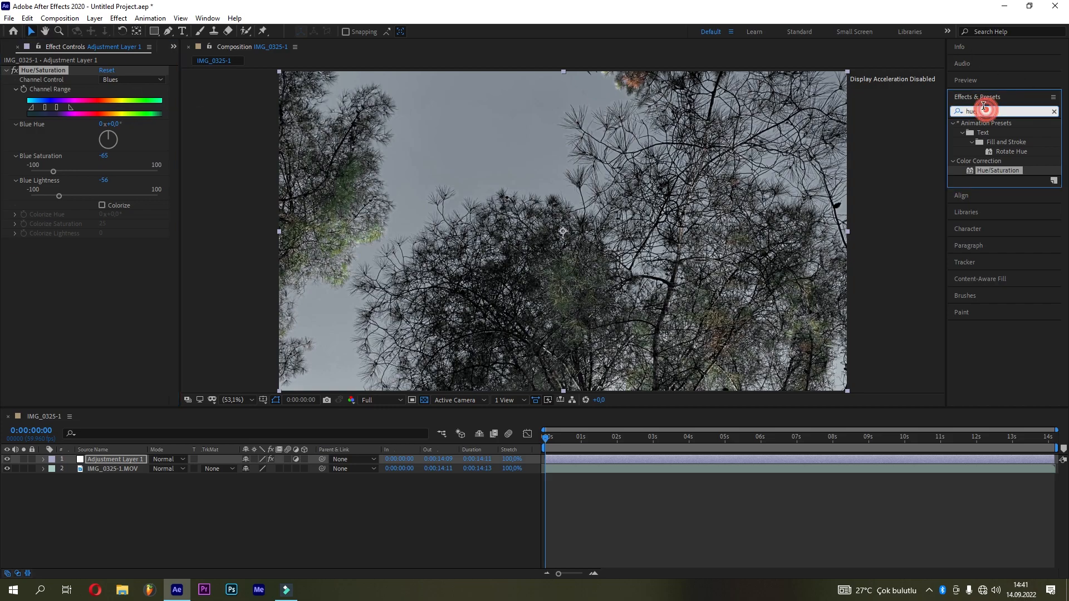
text(h)
key(BackSpace)
text(brig)
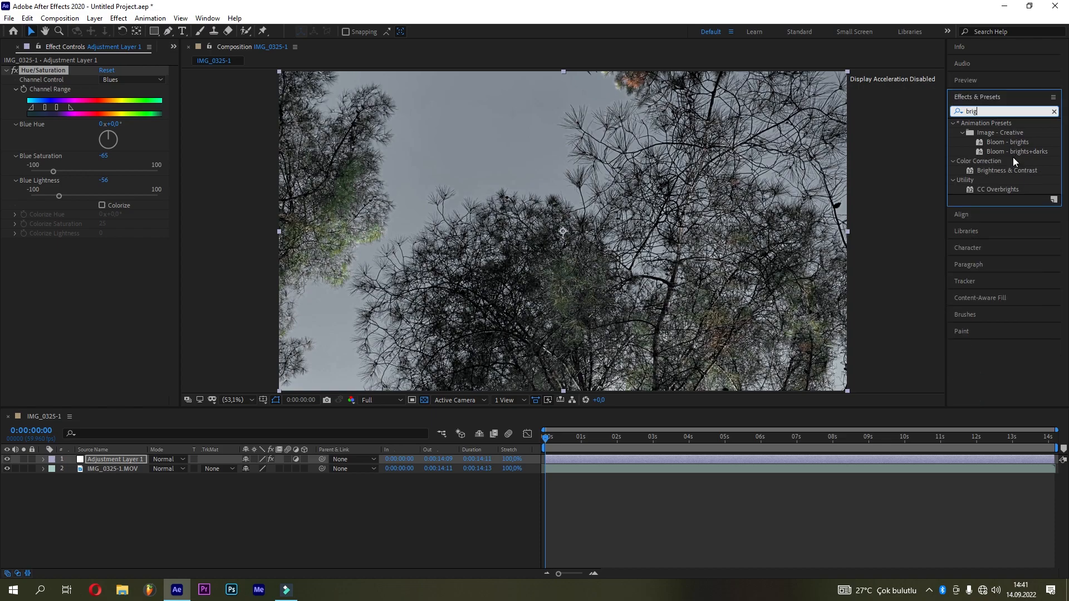
drag(1008, 171, 455, 460)
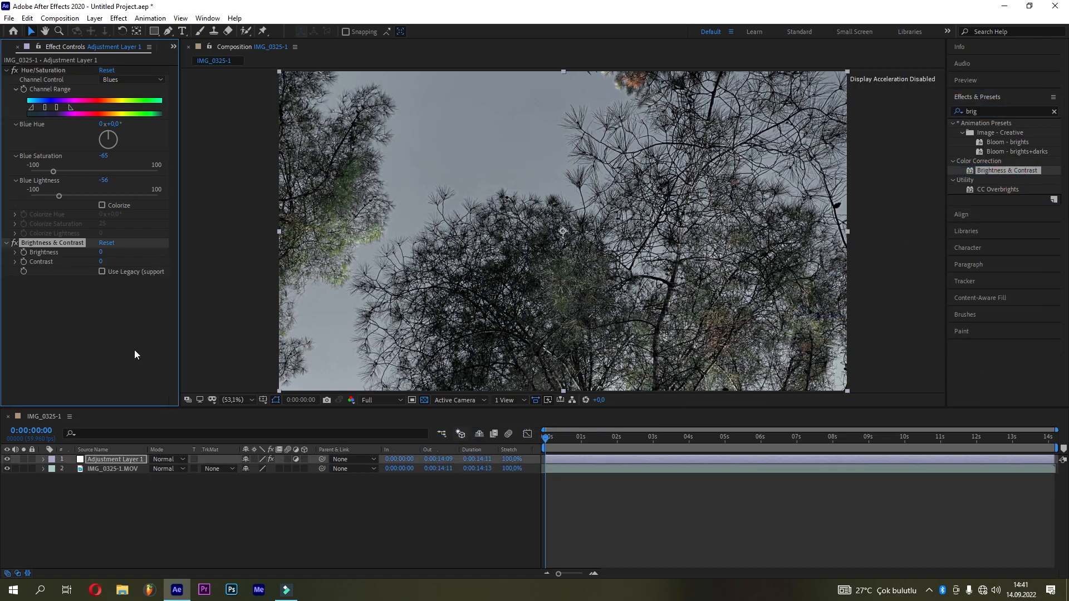
Set Brightness to -147 and Contrast to 87 in the Brightness & Contrast effect
drag(103, 256, 83, 259)
click(105, 253)
text(-147)
click(70, 345)
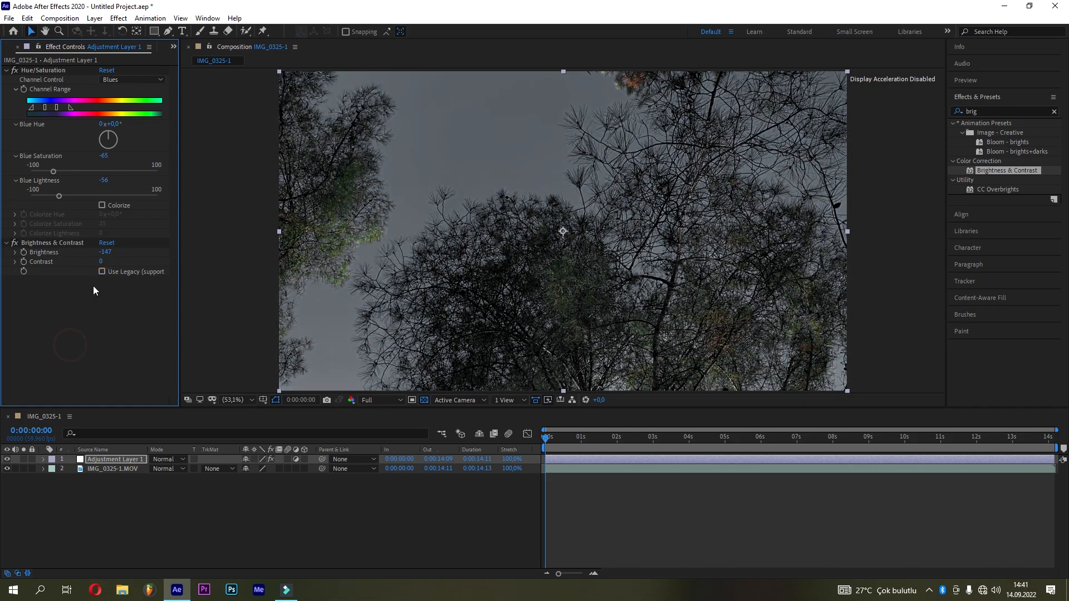
drag(101, 262, 117, 261)
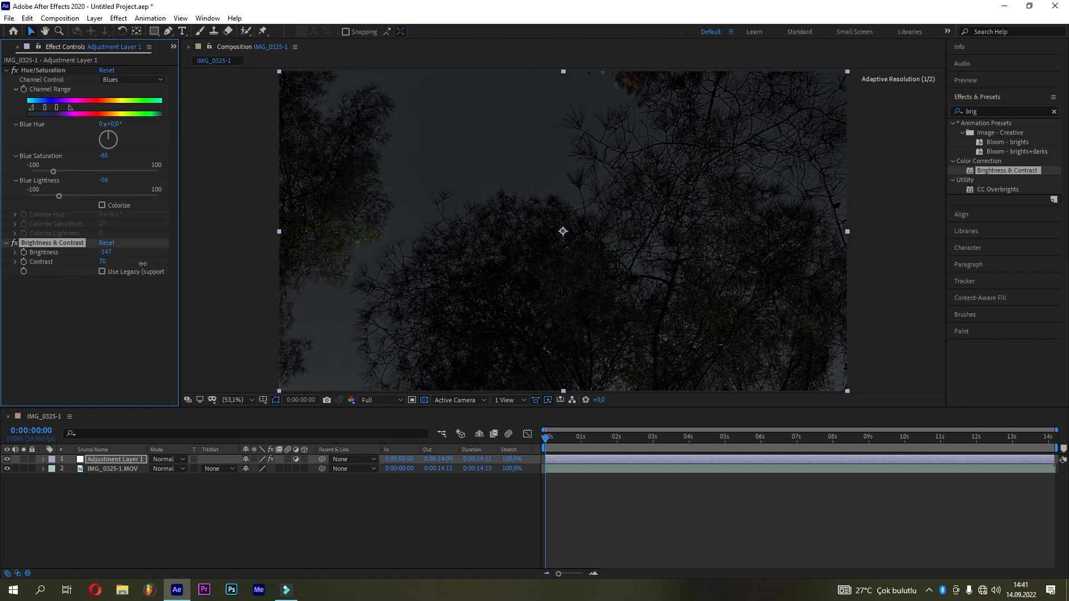
click(103, 262)
text(87)
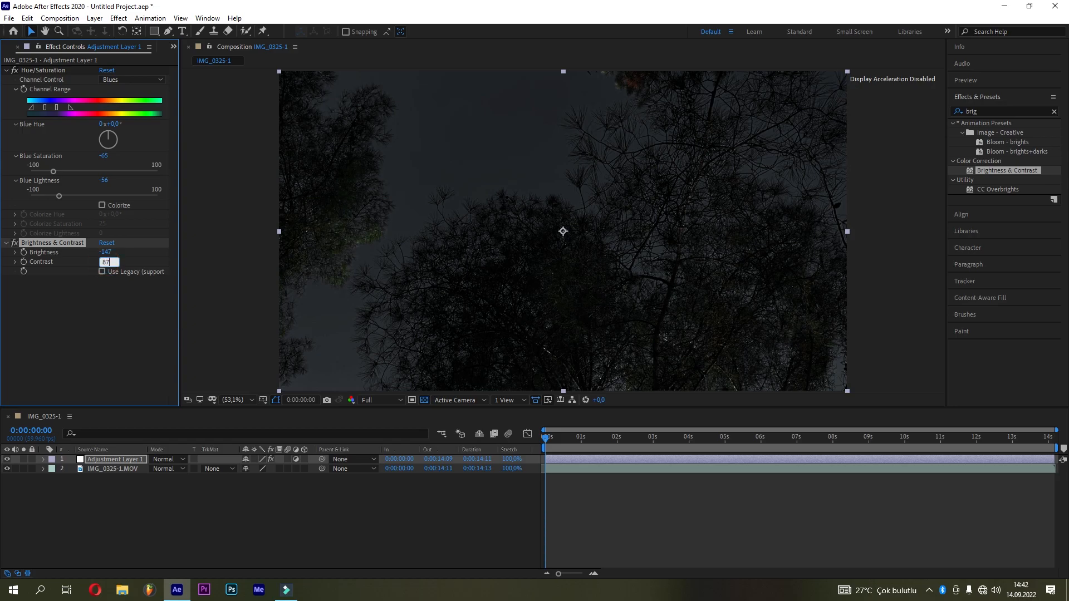
key(Return)
Find the Photo Filter effect and apply it to the adjustment layer
click(1000, 110)
text(fo)
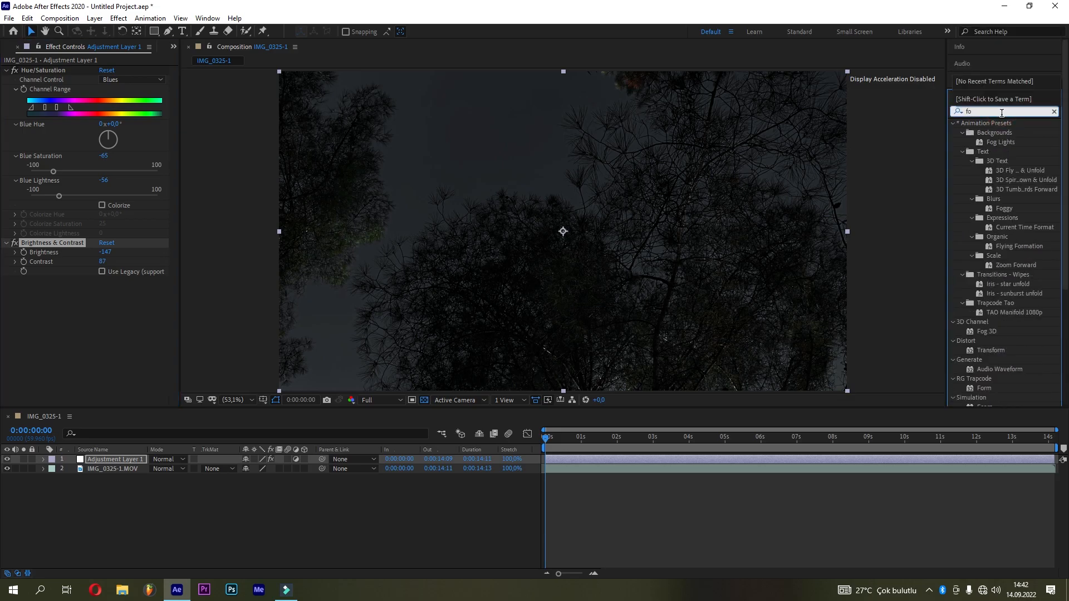
key(BackSpace)
text(photo)
drag(983, 135, 824, 275)
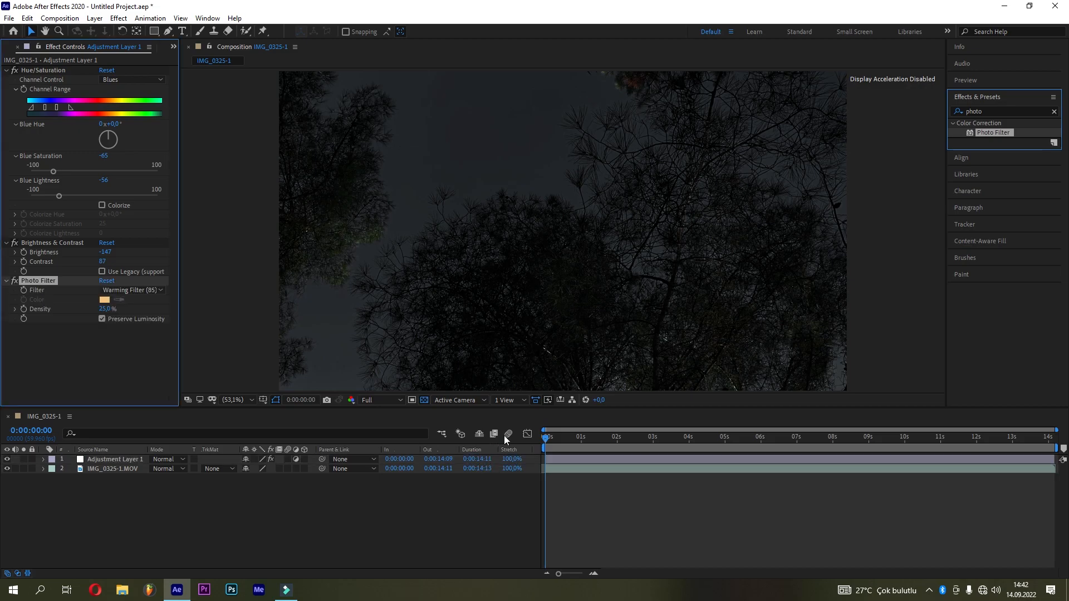
Change the Photo Filter to Deep Blue and set its density to 53%
click(110, 291)
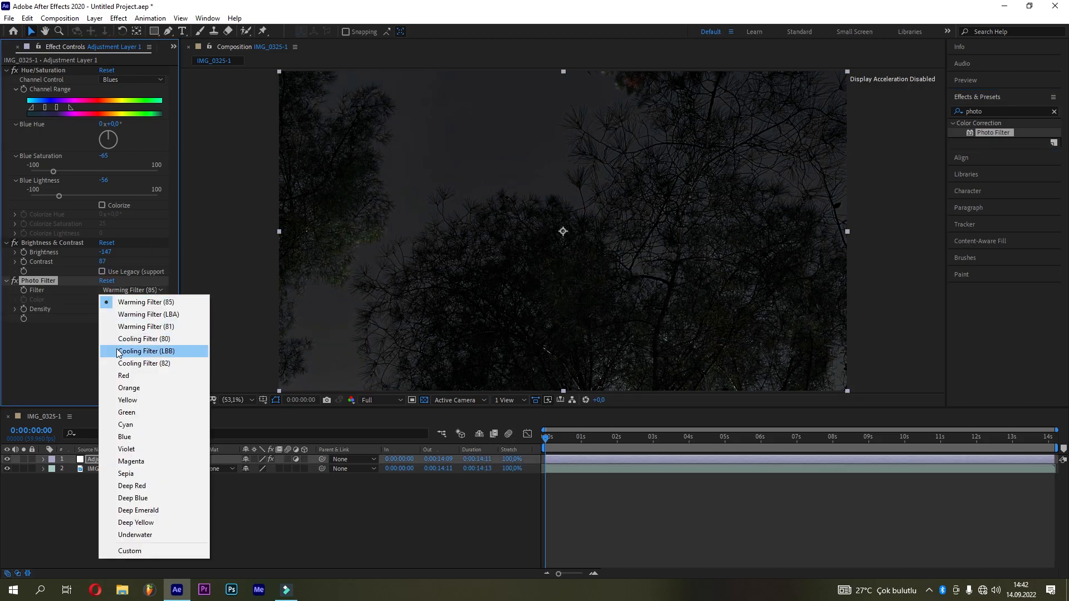
click(169, 499)
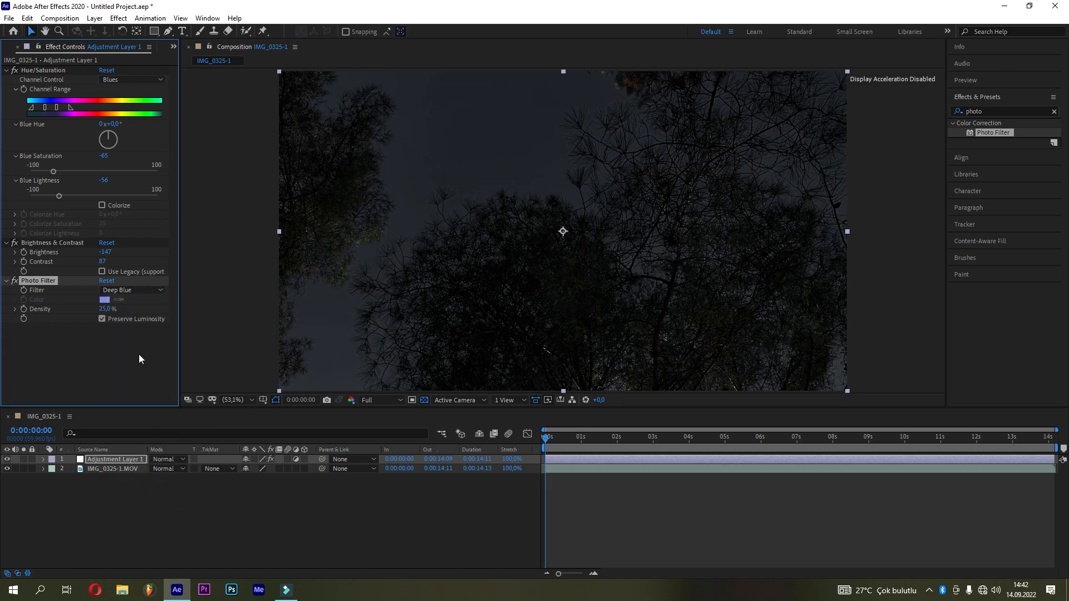
drag(106, 310, 137, 313)
click(104, 309)
text(53)
key(Return)
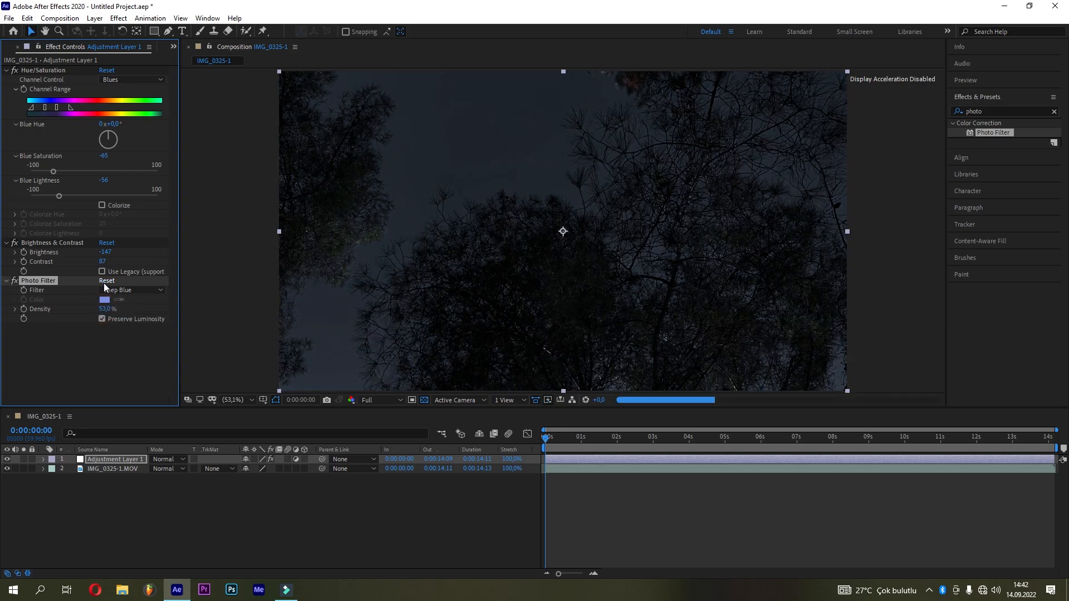
Find the Vibrance effect and apply it to the adjustment layer
click(988, 112)
text(w)
key(BackSpace)
text(vivr)
key(BackSpace)
key(BackSpace)
text(b)
drag(989, 133, 690, 187)
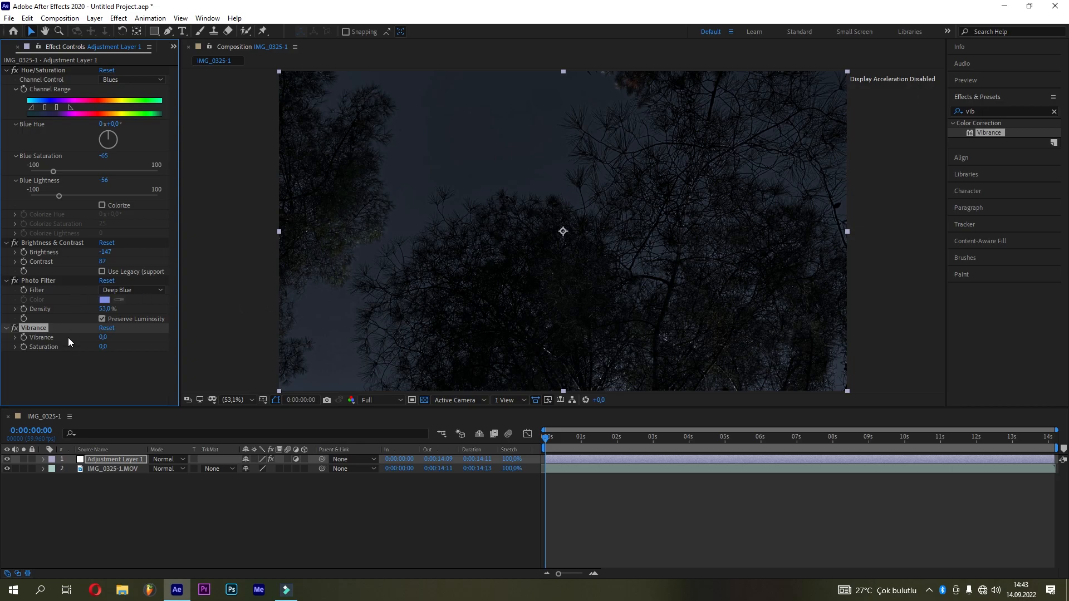
Set the Vibrance effect's vibrance value to 40
drag(104, 337, 126, 331)
click(105, 338)
text(2840)
click(98, 351)
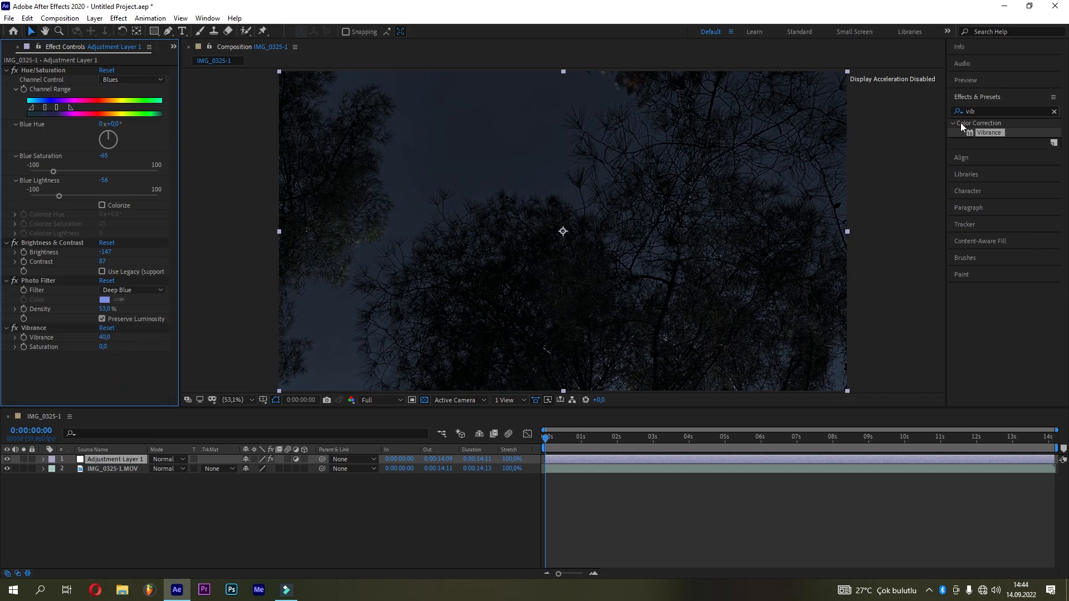
Find the Lumetri Color effect and apply it to the adjustment layer
click(982, 111)
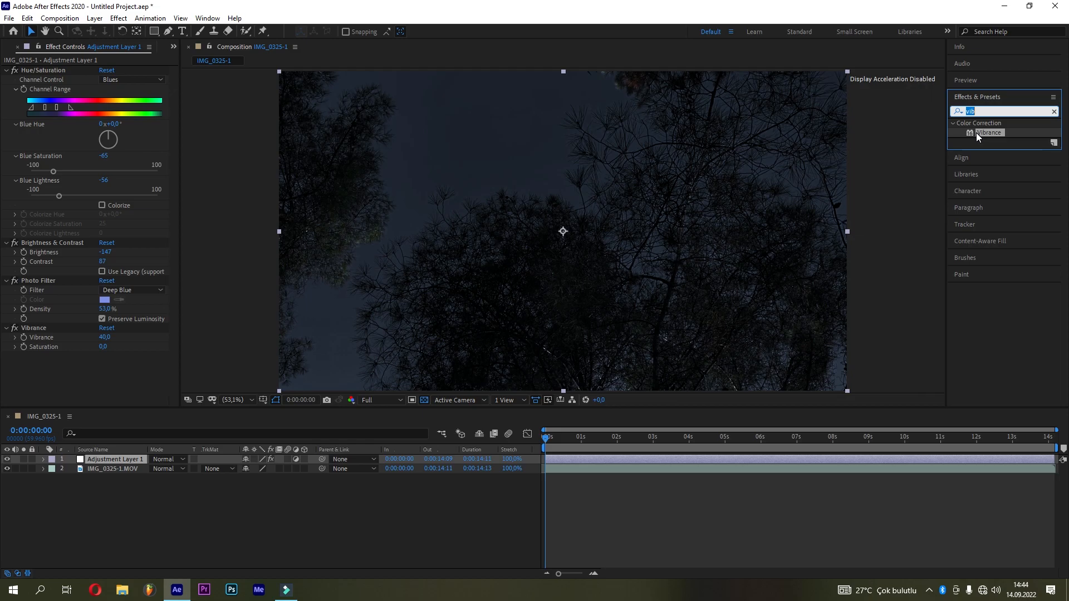
text(lume)
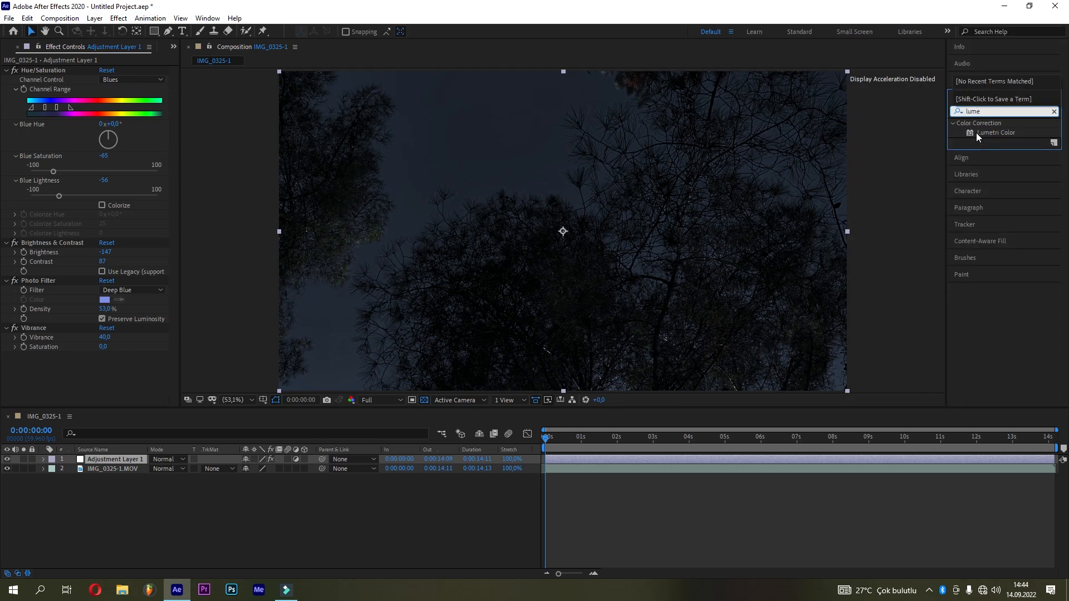
drag(977, 134, 92, 369)
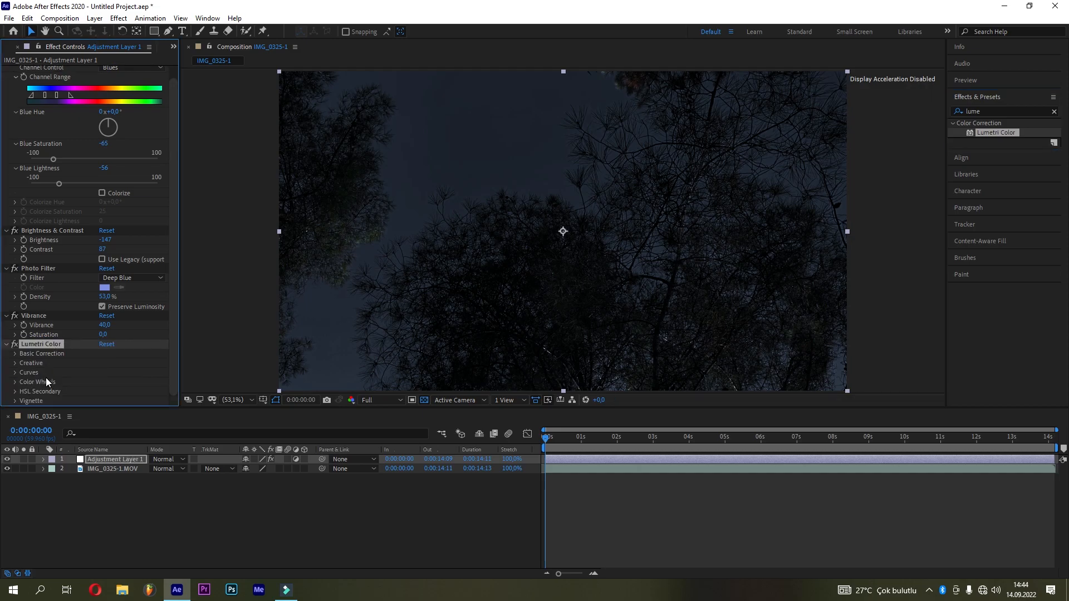
Shift the shadow tint slightly toward blue in Lumetri Color's Creative split toning
click(16, 364)
scroll(34, 356, down, 3)
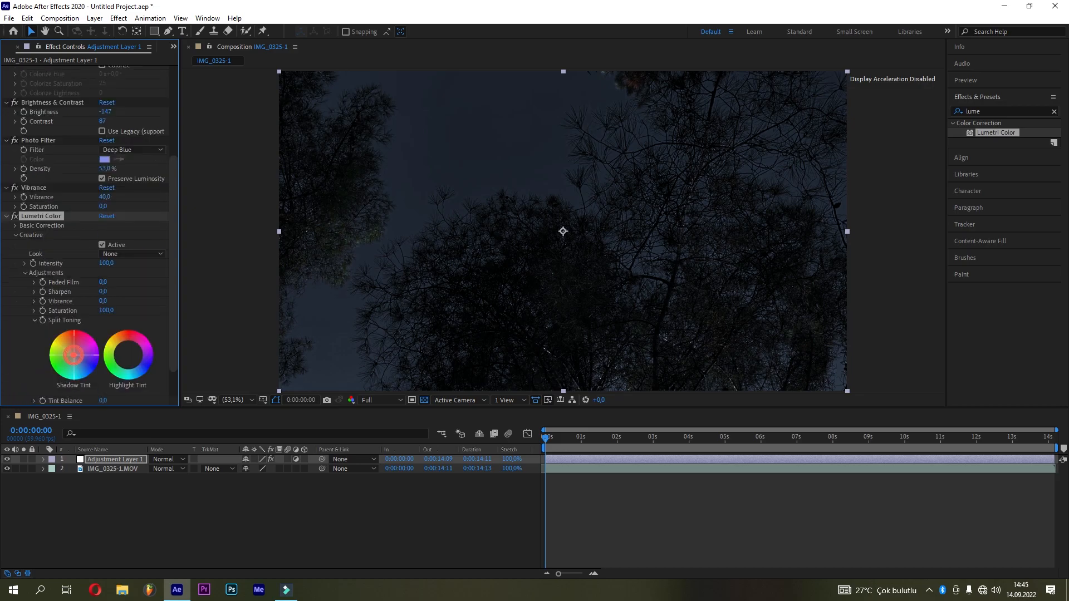
drag(74, 355, 74, 363)
click(104, 301)
key(Return)
click(16, 236)
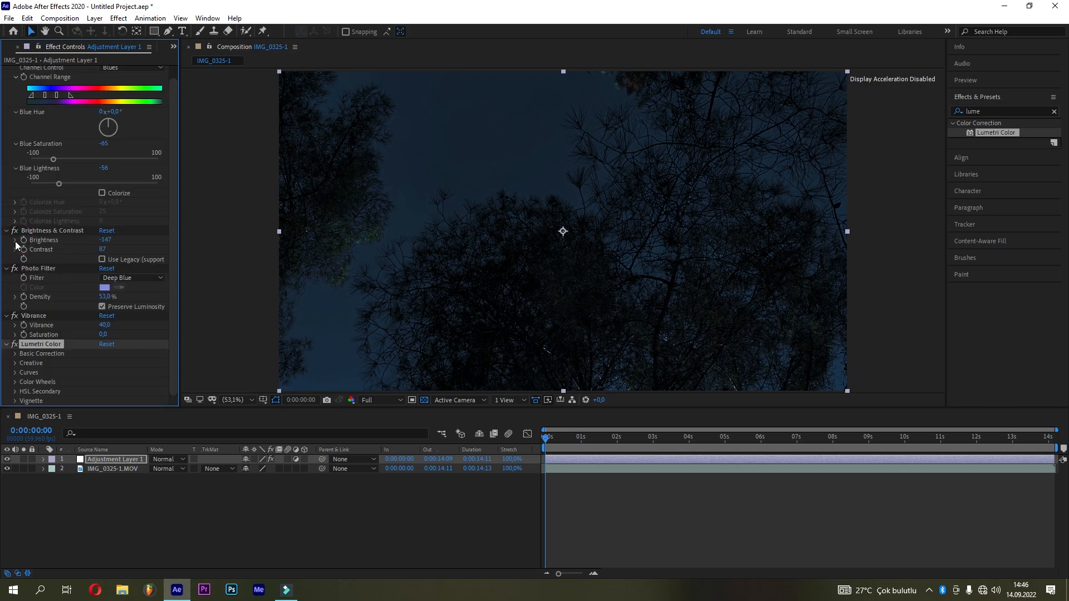
Lower the midtones level slightly and adjust the highlights level in Lumetri Color's color wheels
click(15, 382)
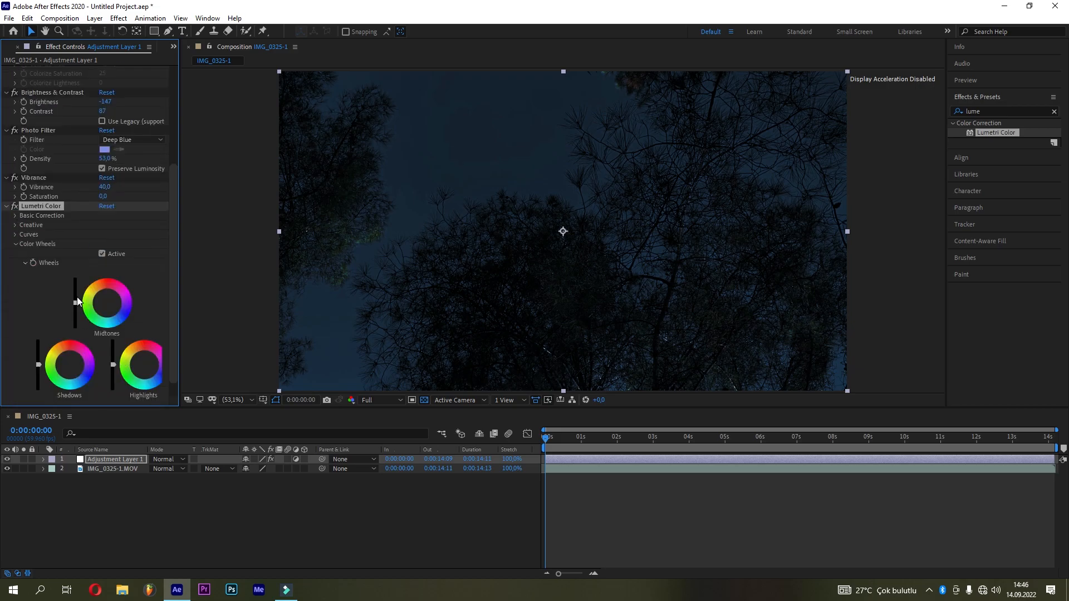
drag(76, 307, 86, 290)
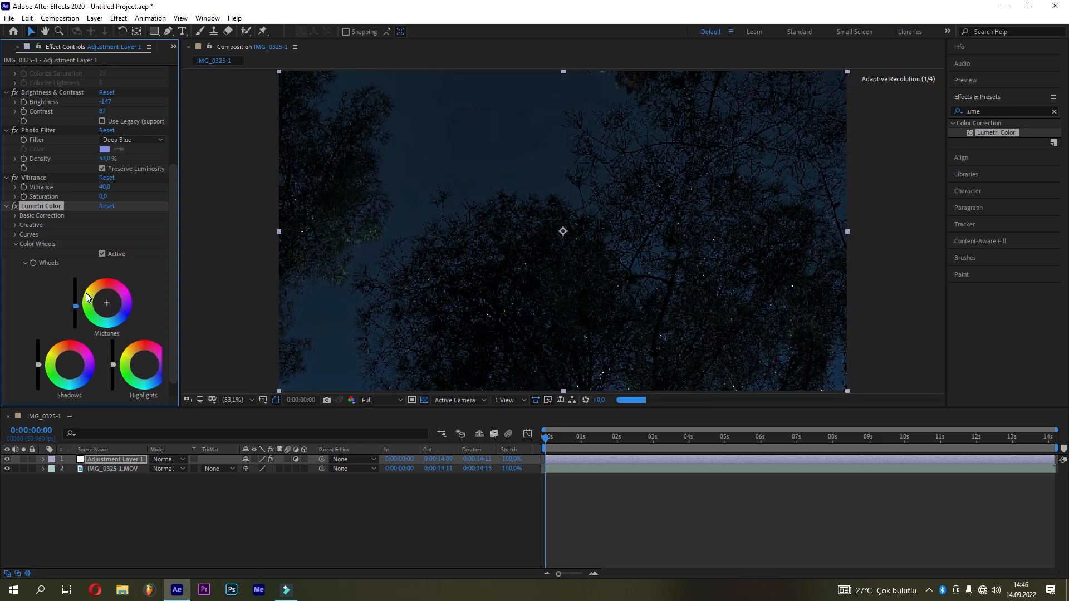
click(112, 364)
click(16, 244)
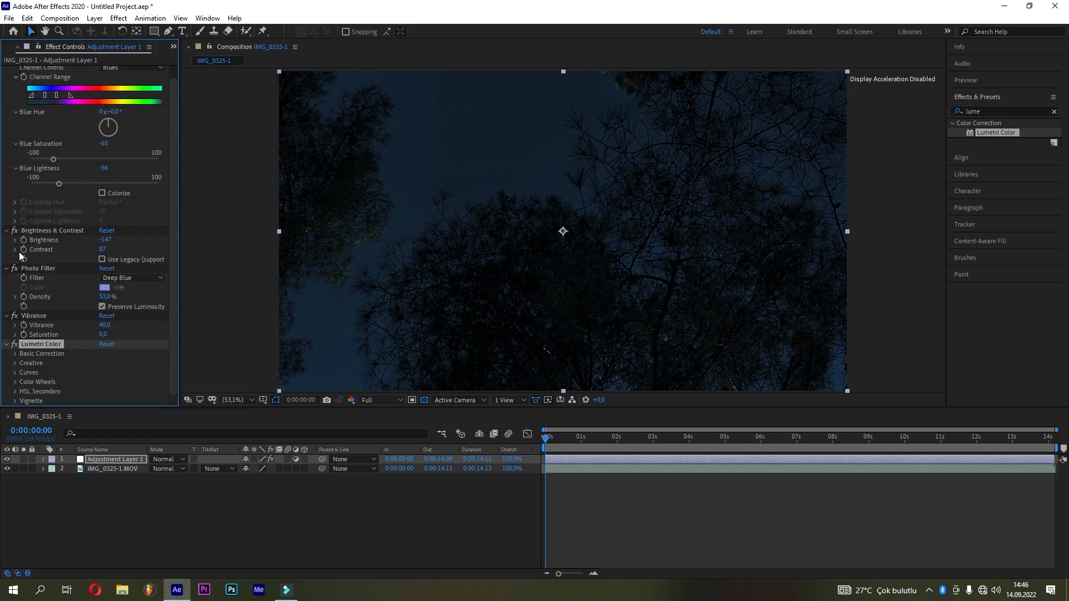
Expand Lumetri Color's Vignette settings and place the playhead at the start of the composition
click(15, 401)
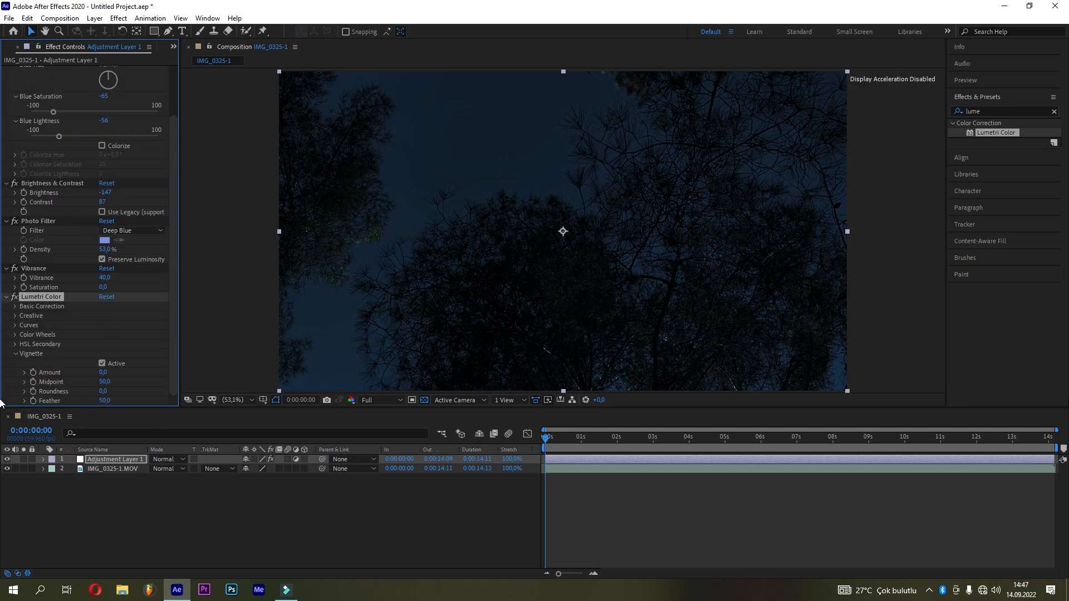
click(266, 515)
mouse_move(546, 438)
mouse_down()
mouse_move(893, 452)
mouse_move(988, 440)
mouse_move(532, 439)
mouse_up()
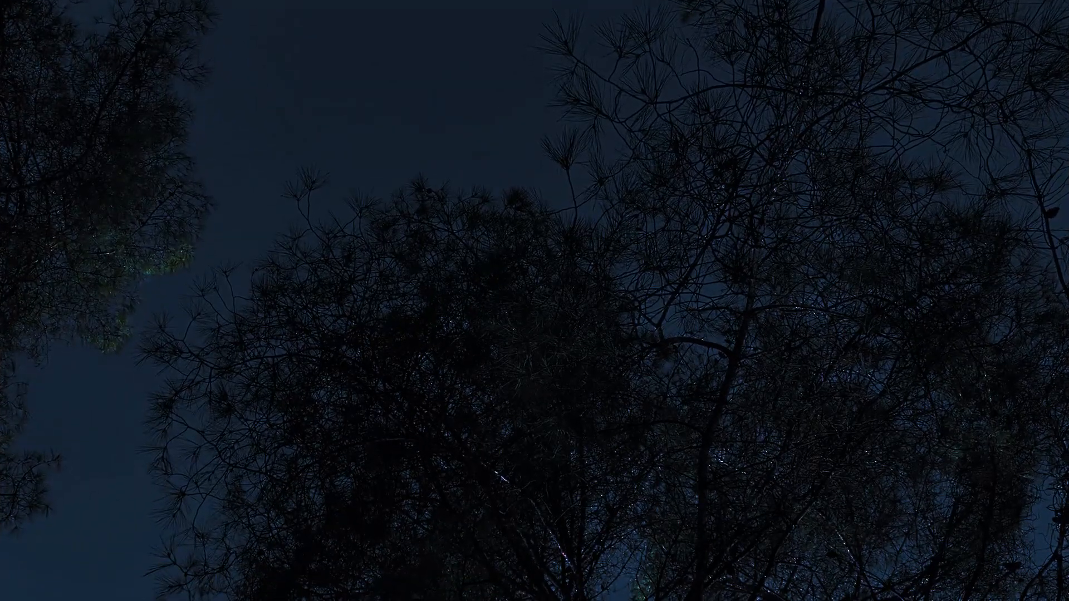